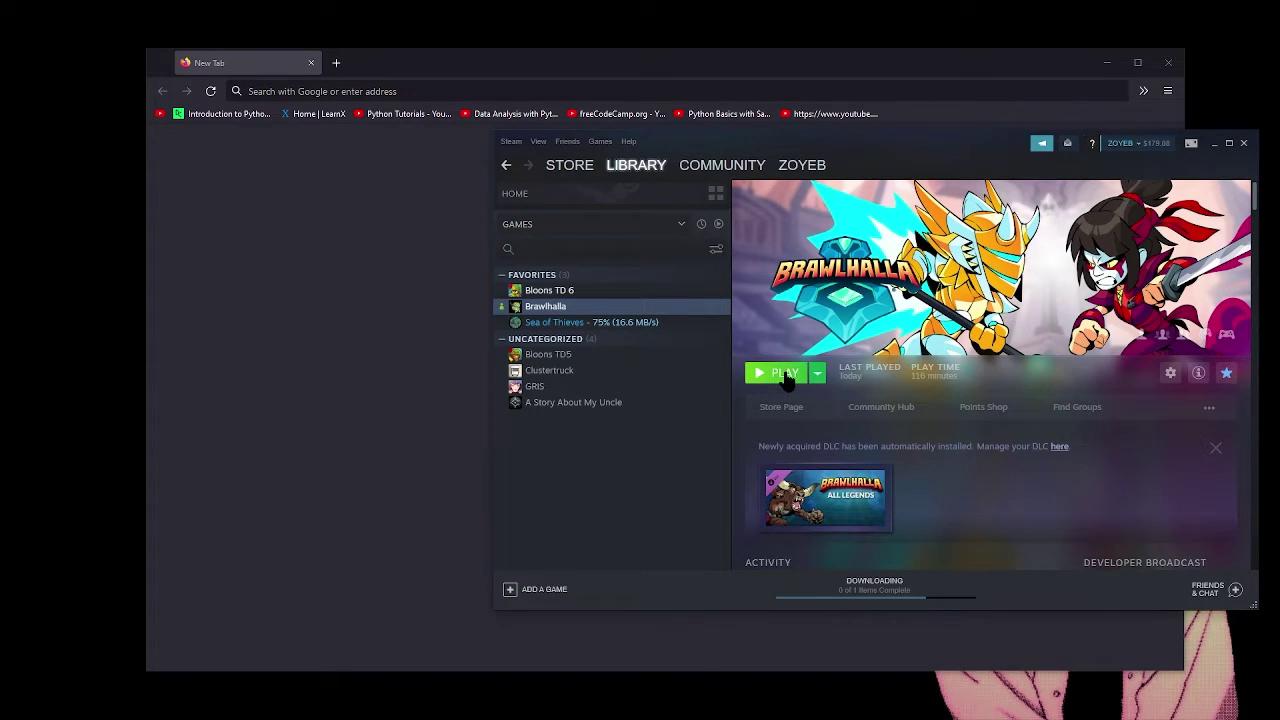
- Launch Brawlhalla with the Play button in the Steam library
left_click(786, 378)
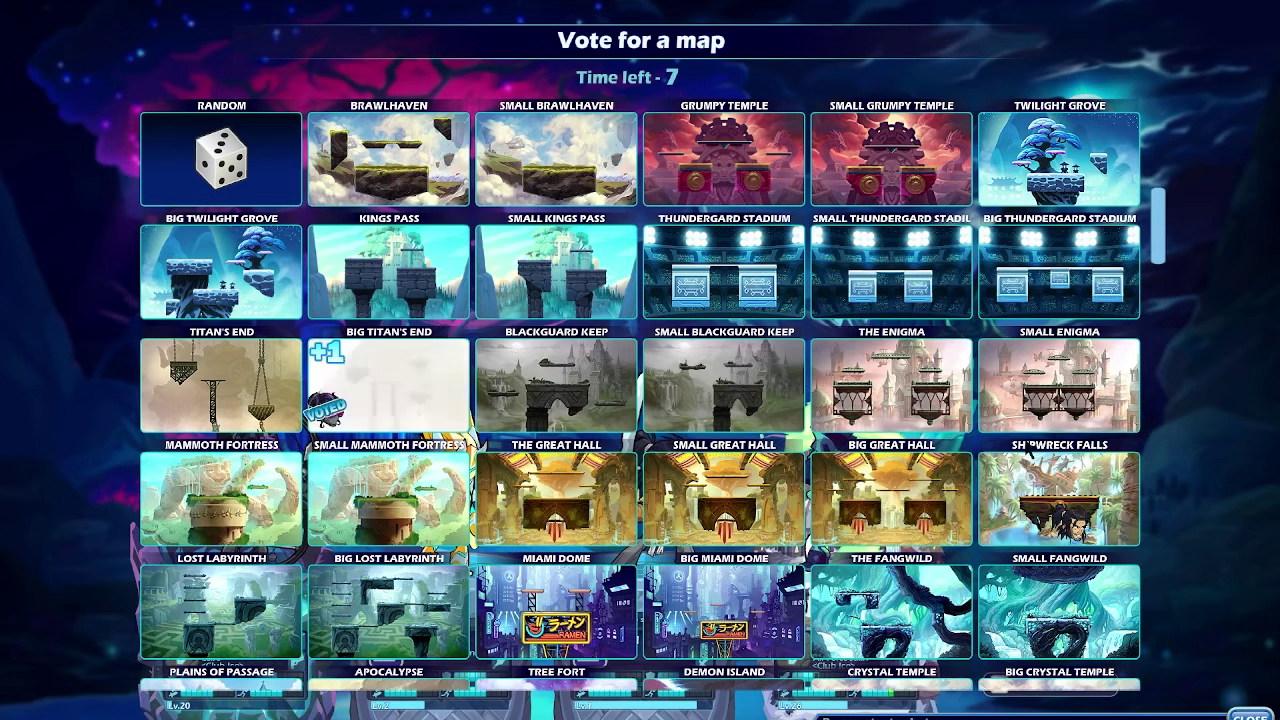
- Vote for Big Titan's End in the in-game map vote
left_click(394, 379)
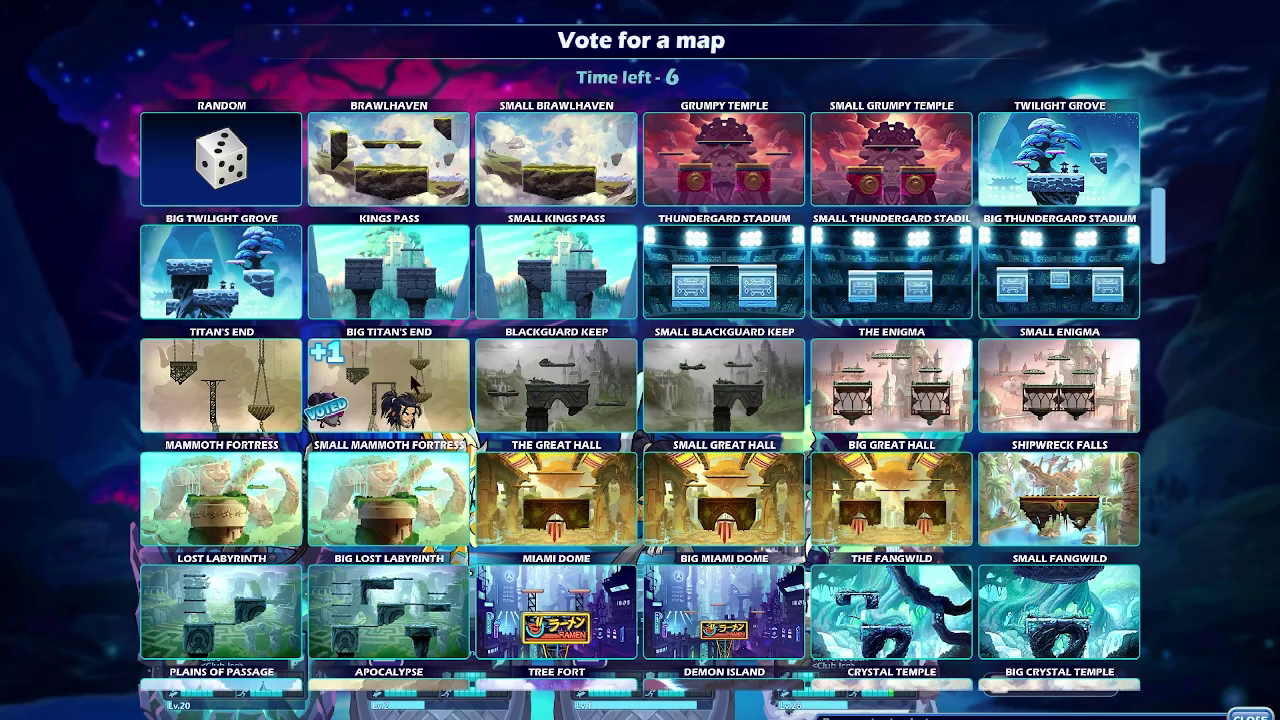